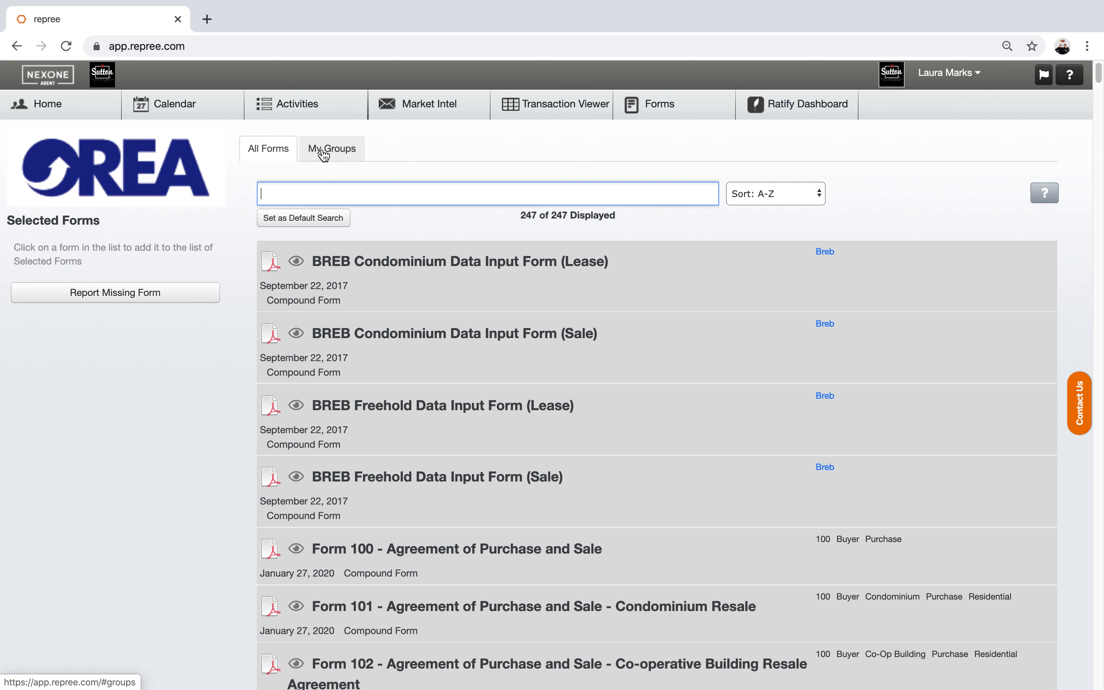
Select the "F) Residential: Listing Freehold Forms" group from the saved form groups.
left_click(343, 149)
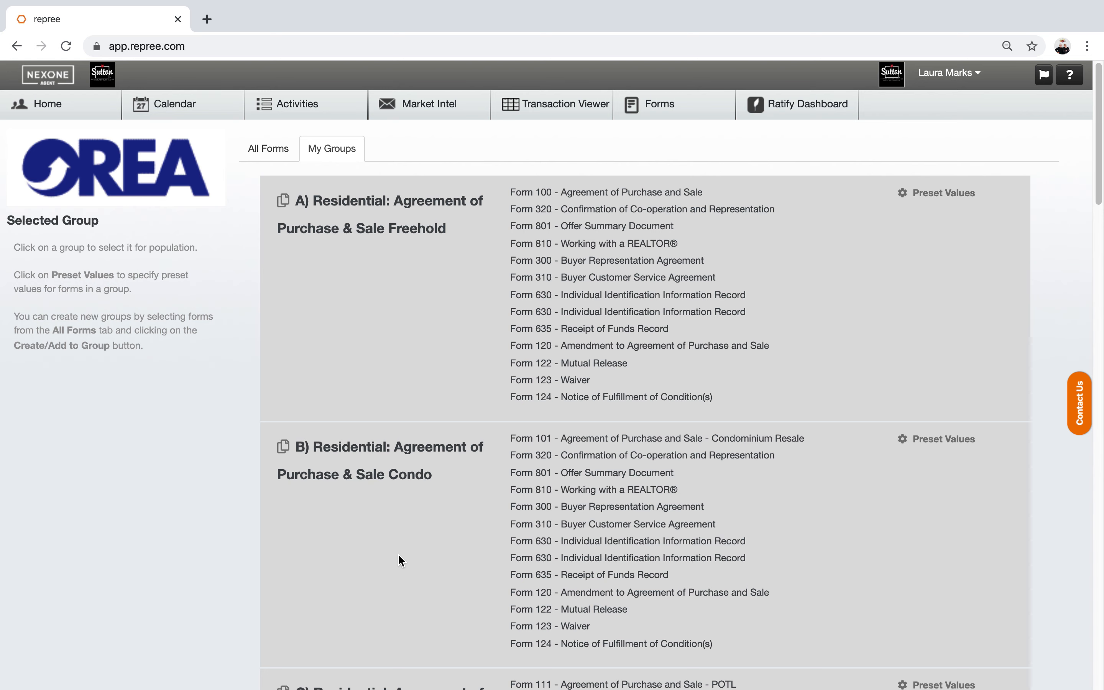
left_click_drag(1100, 196, 1102, 345)
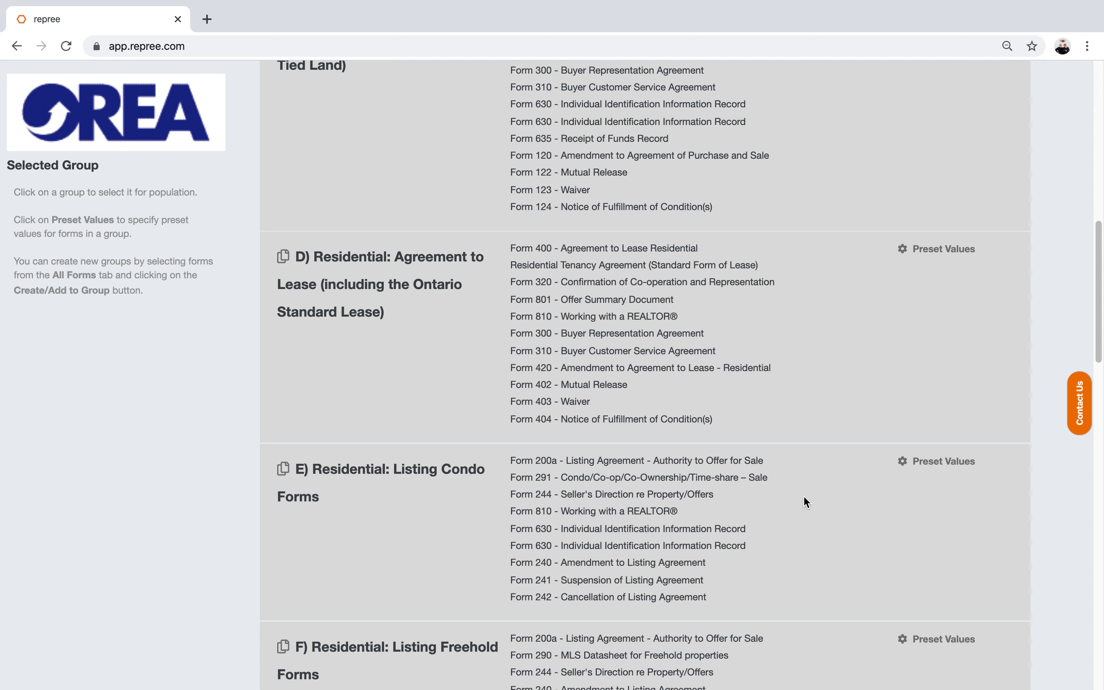
left_click_drag(1100, 312, 1100, 365)
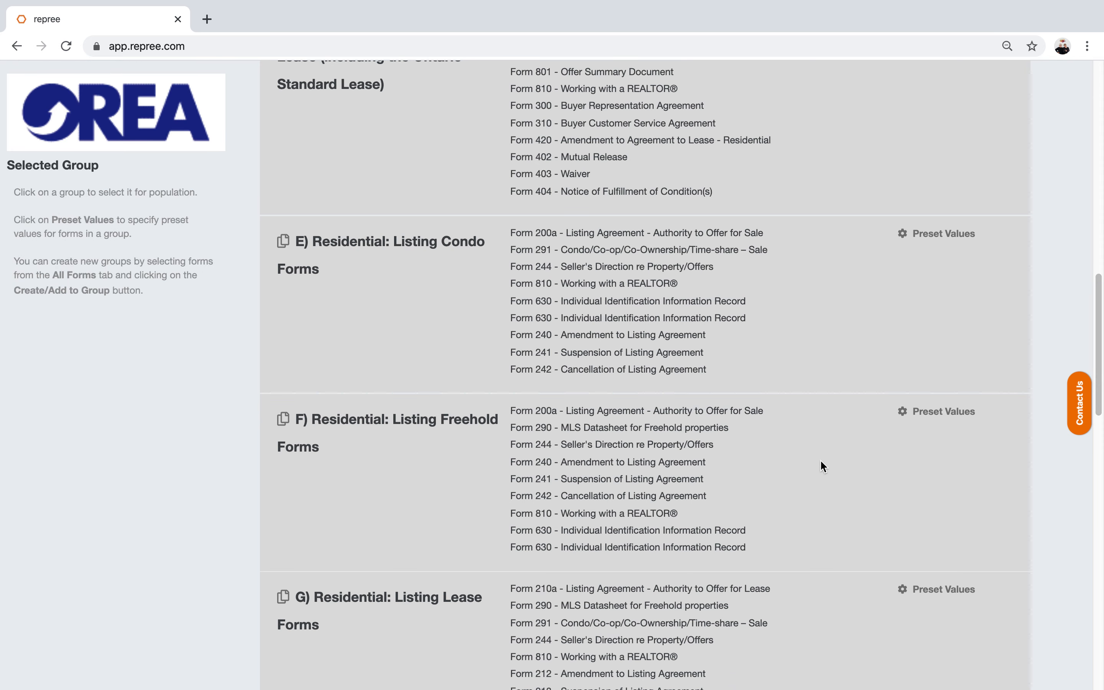
left_click_drag(1099, 308, 1099, 375)
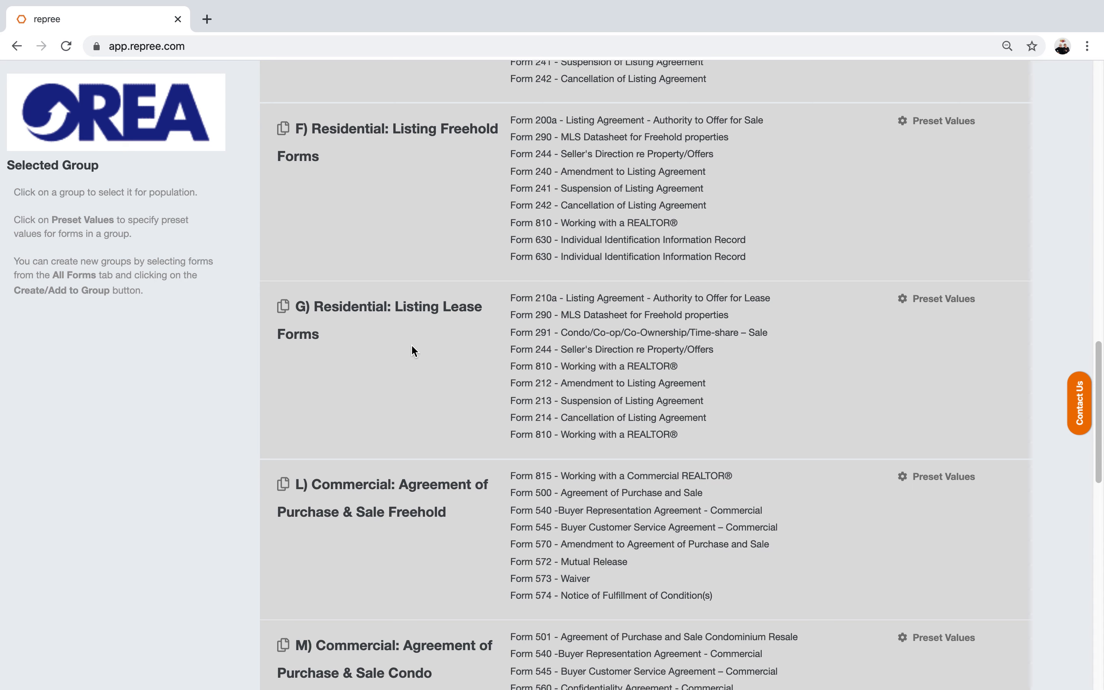
left_click(404, 187)
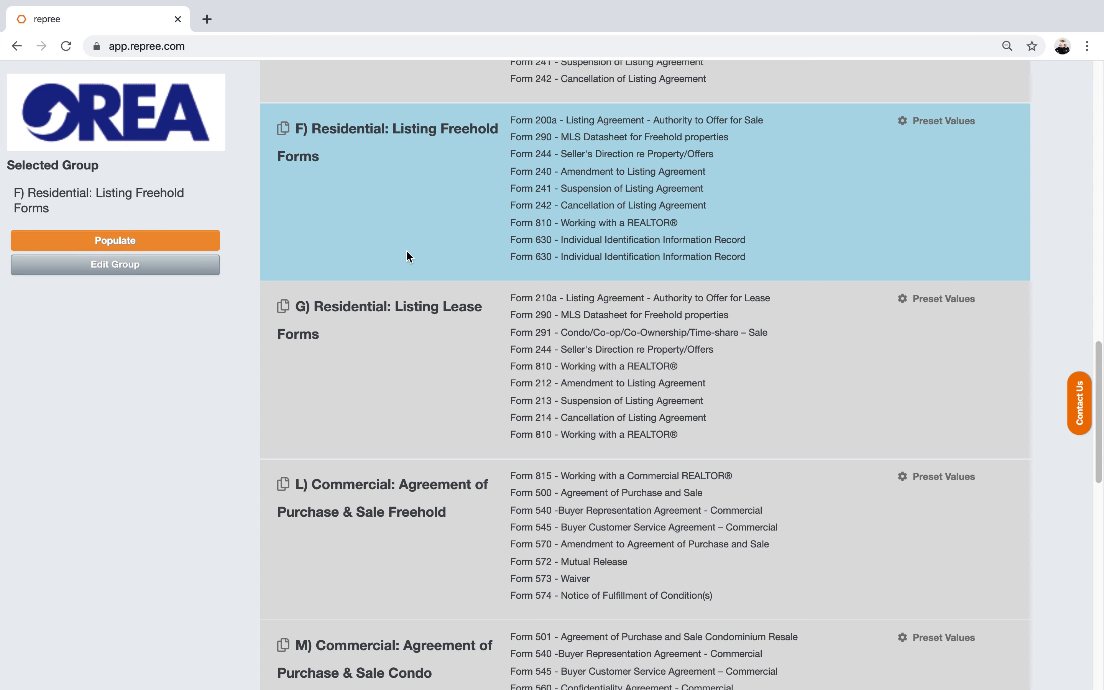
left_click(389, 226)
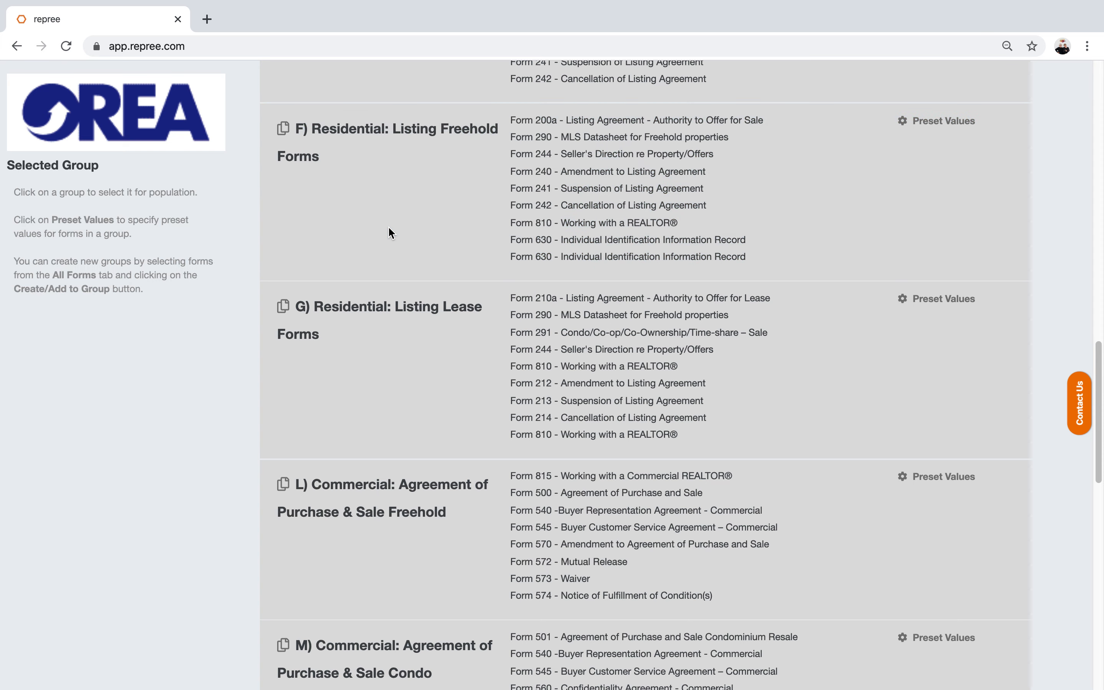
left_click(389, 226)
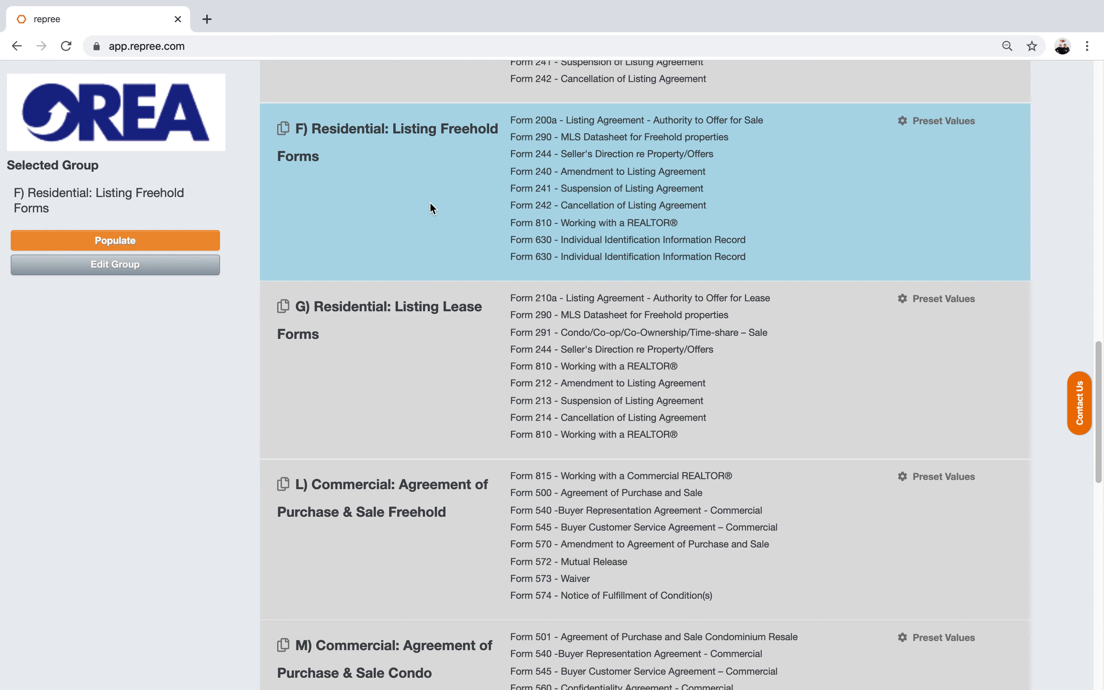
Populate the selected group's forms, choosing the PIN search option and continuing without property data.
left_click(124, 242)
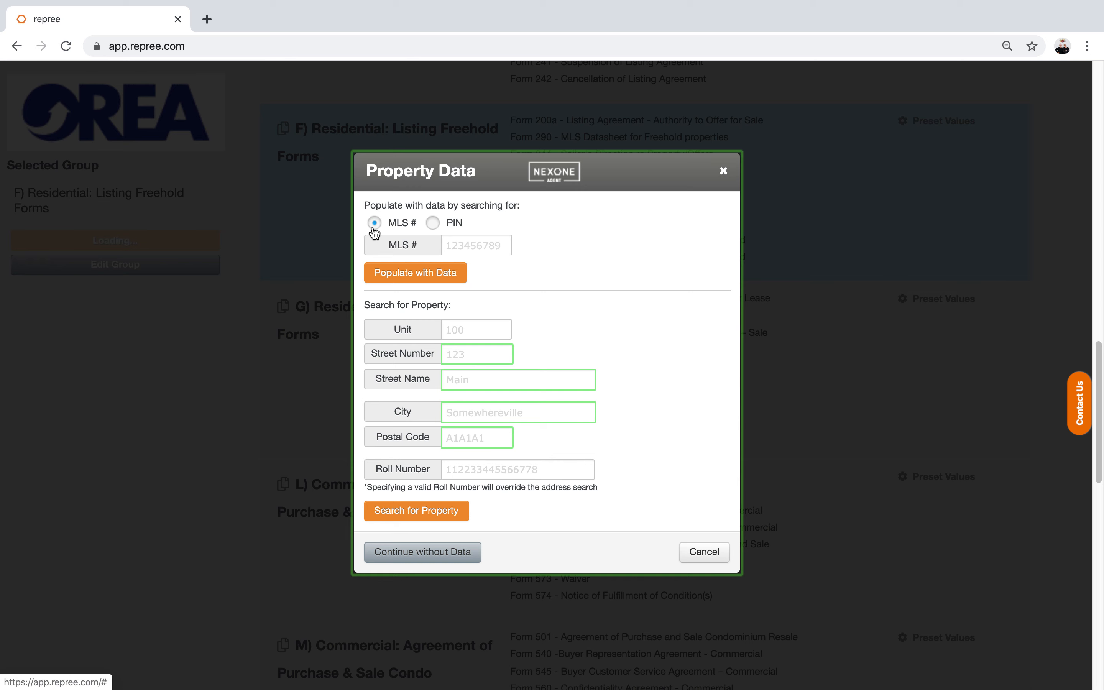
left_click(433, 225)
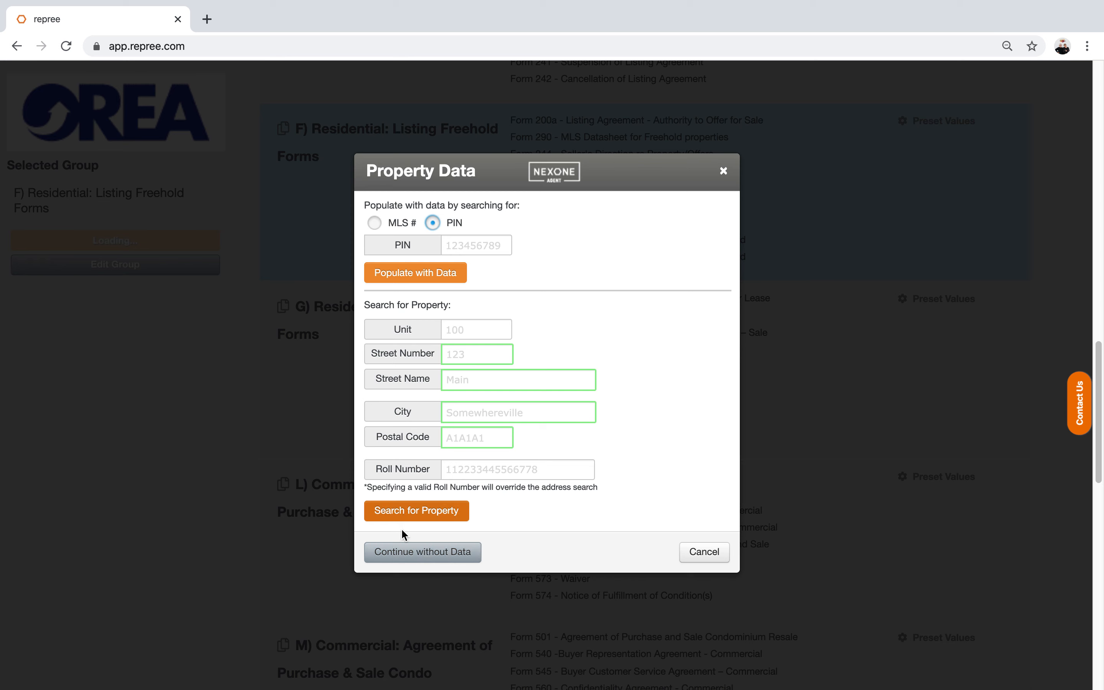
left_click(409, 553)
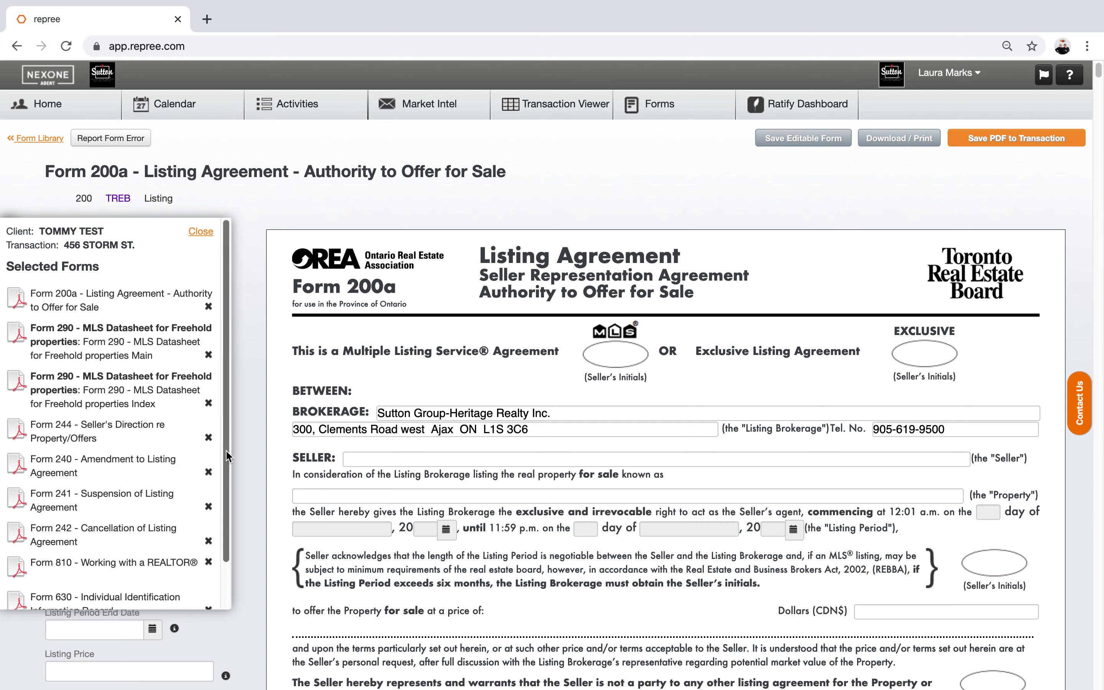
Review the list of selected forms, view Form 810 - Working with a REALTOR, and return to the start of Form 200a.
left_click_drag(226, 450, 226, 520)
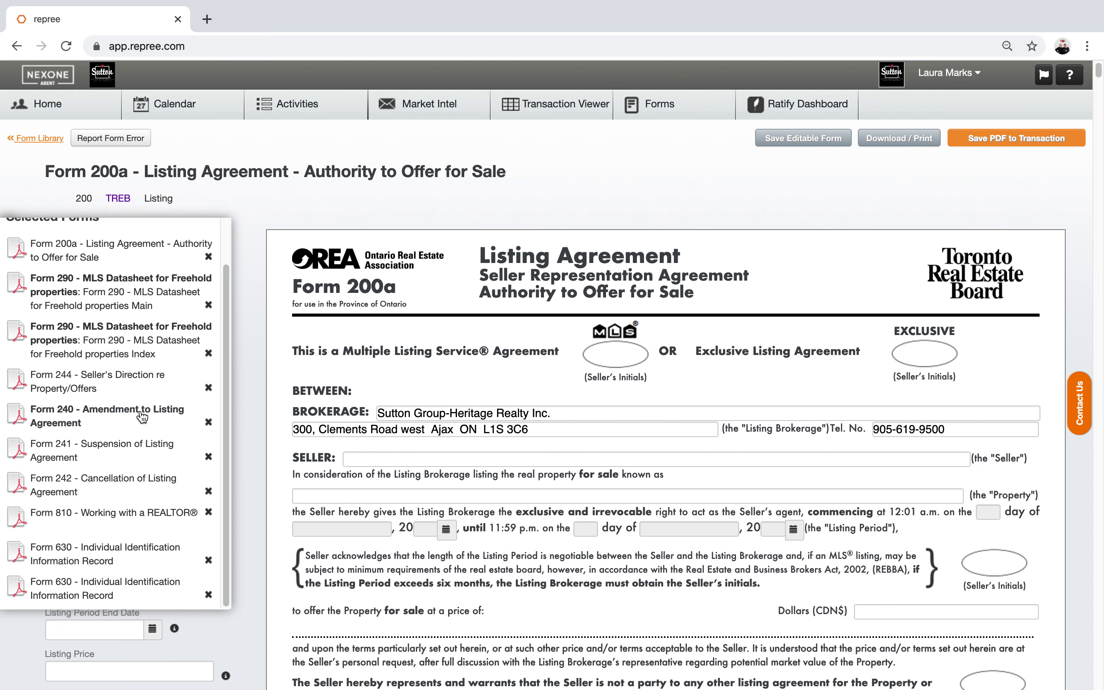
scroll(220, 345, "up", 3)
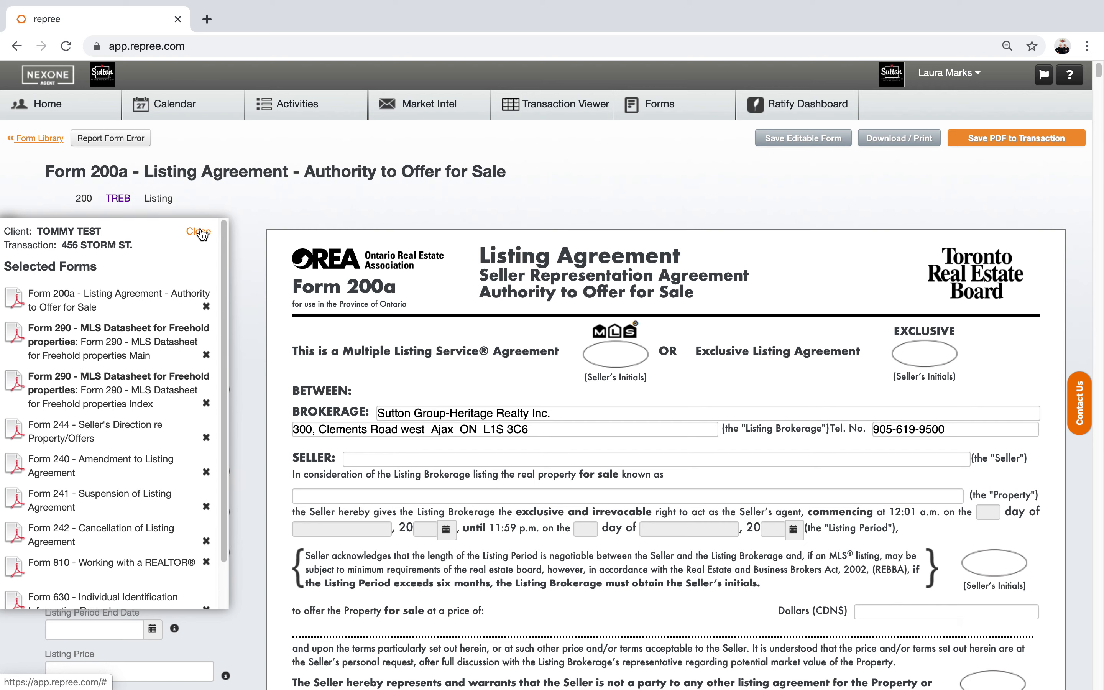
left_click(202, 234)
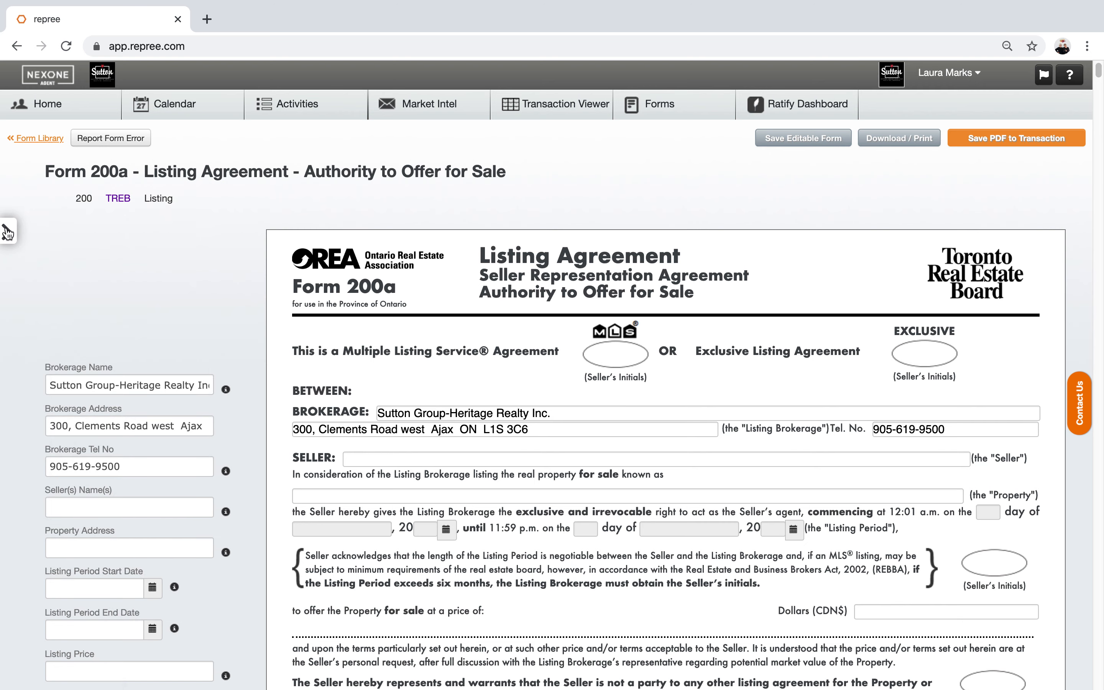
left_click(8, 232)
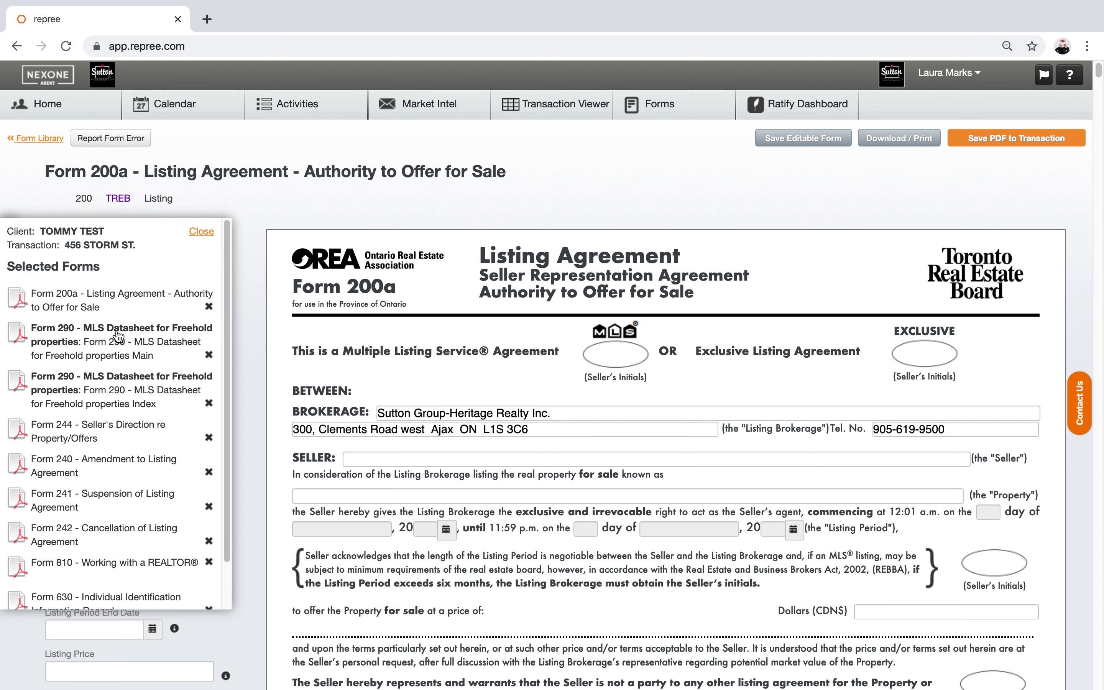
left_click(98, 565)
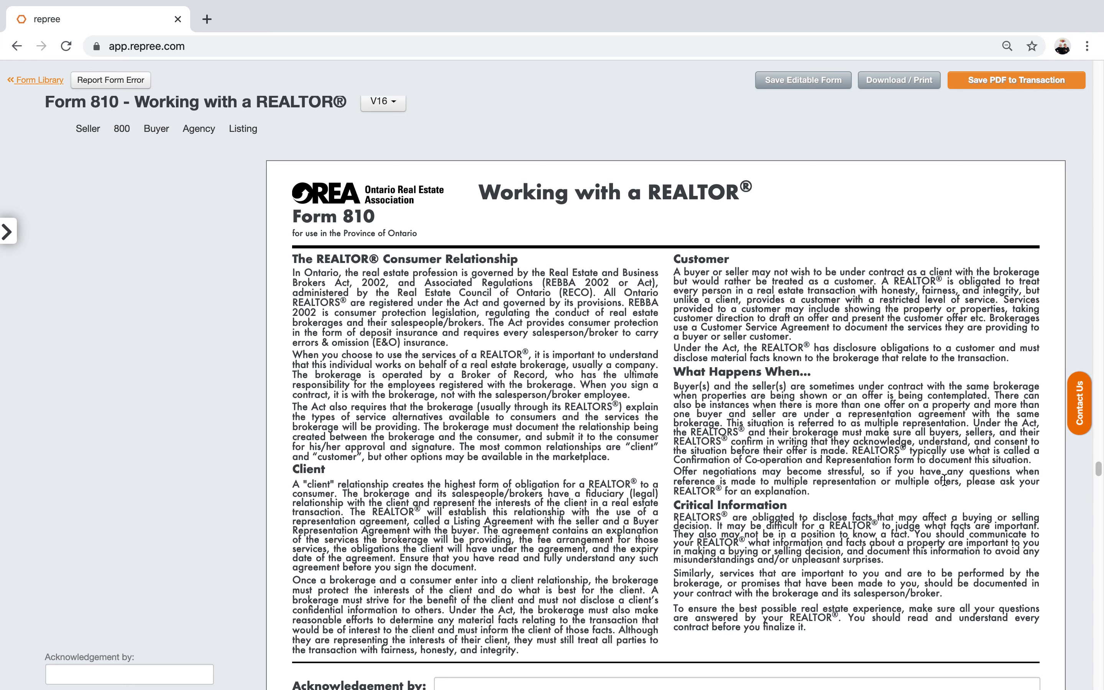
left_click_drag(1100, 466, 1081, 57)
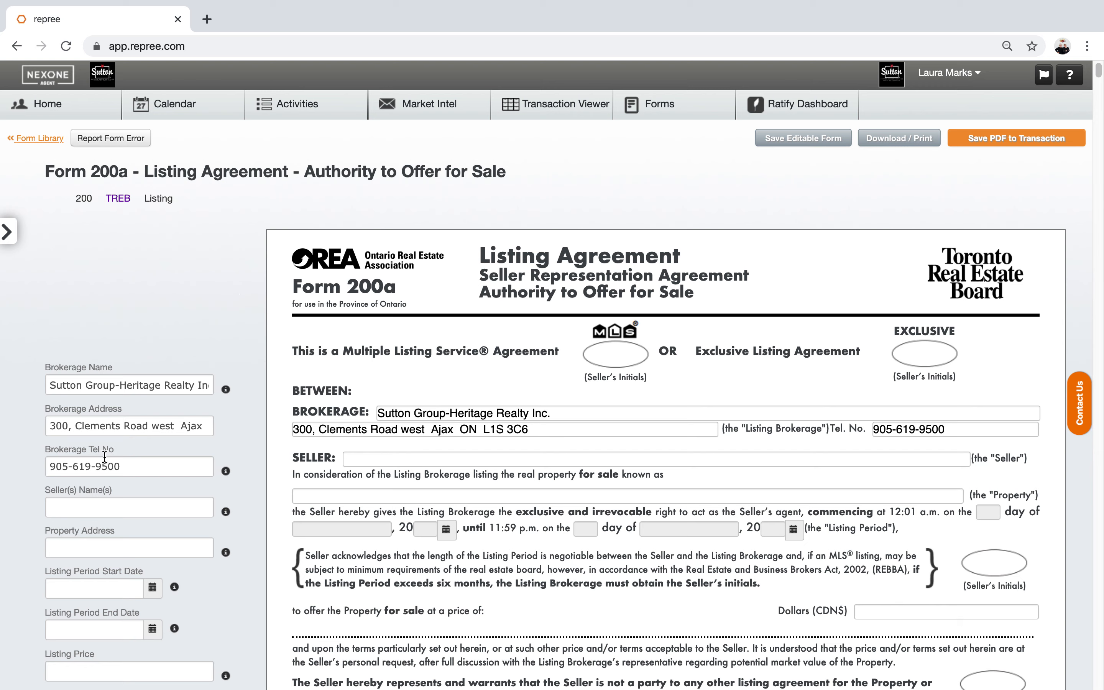
Step through the Form 200a entry fields from the brokerage telephone number to the listing brokerage commission percentage.
left_click(120, 471)
key("Tab")
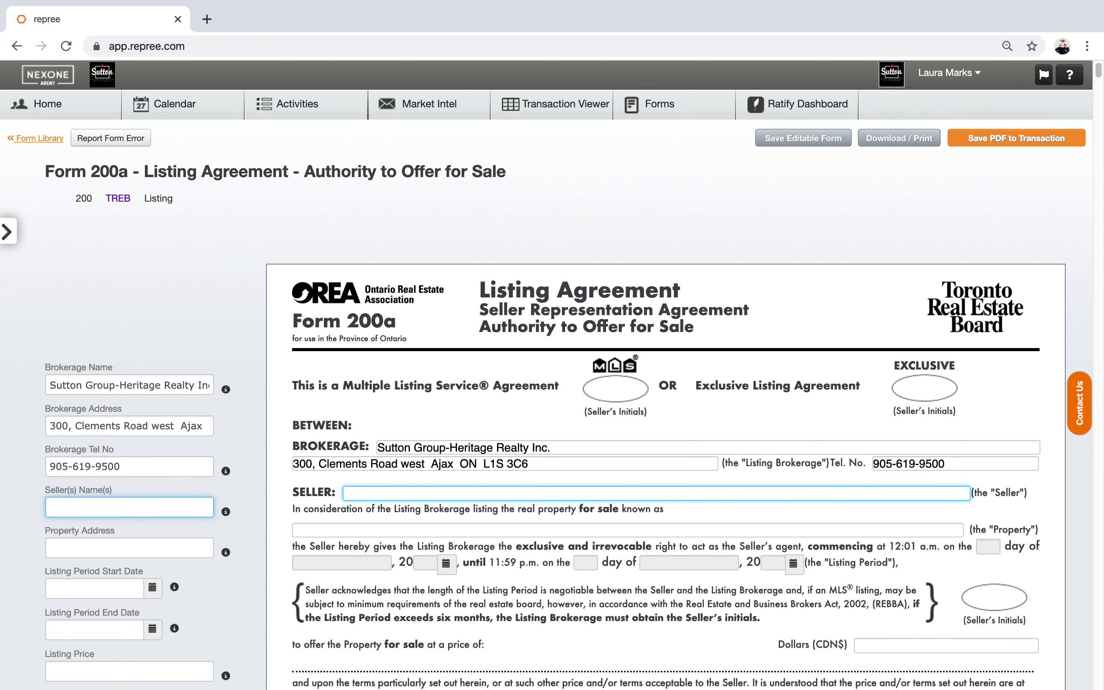
key("Tab")
key("Tab")
key("Tab")
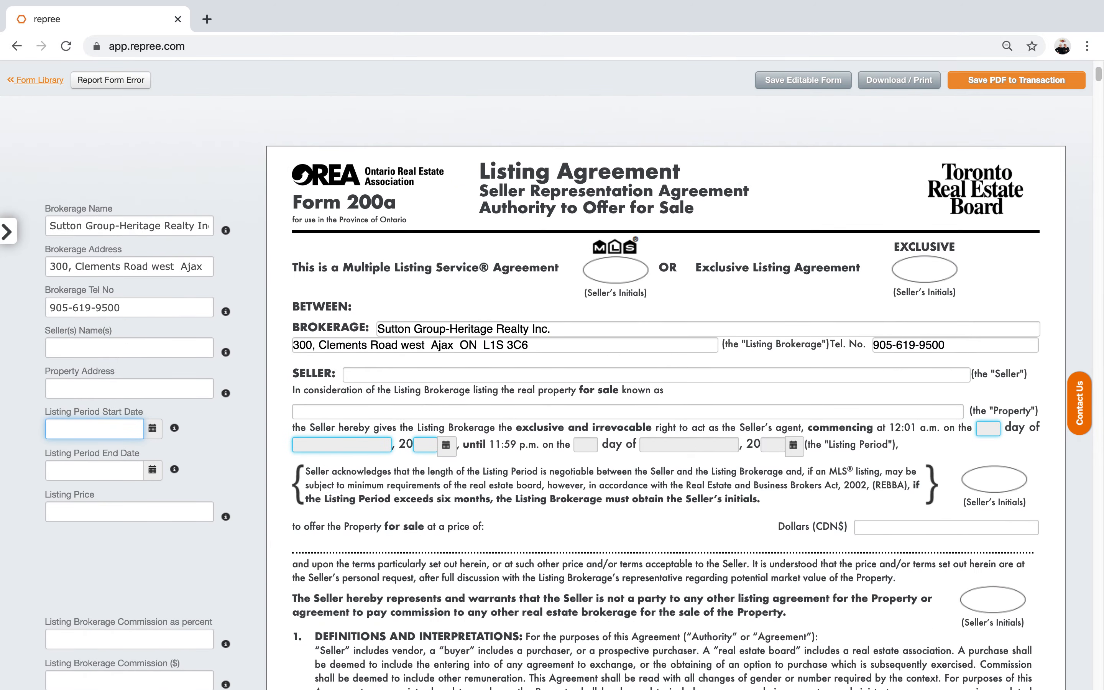
key("Tab")
key("Tab")
key("Tab")
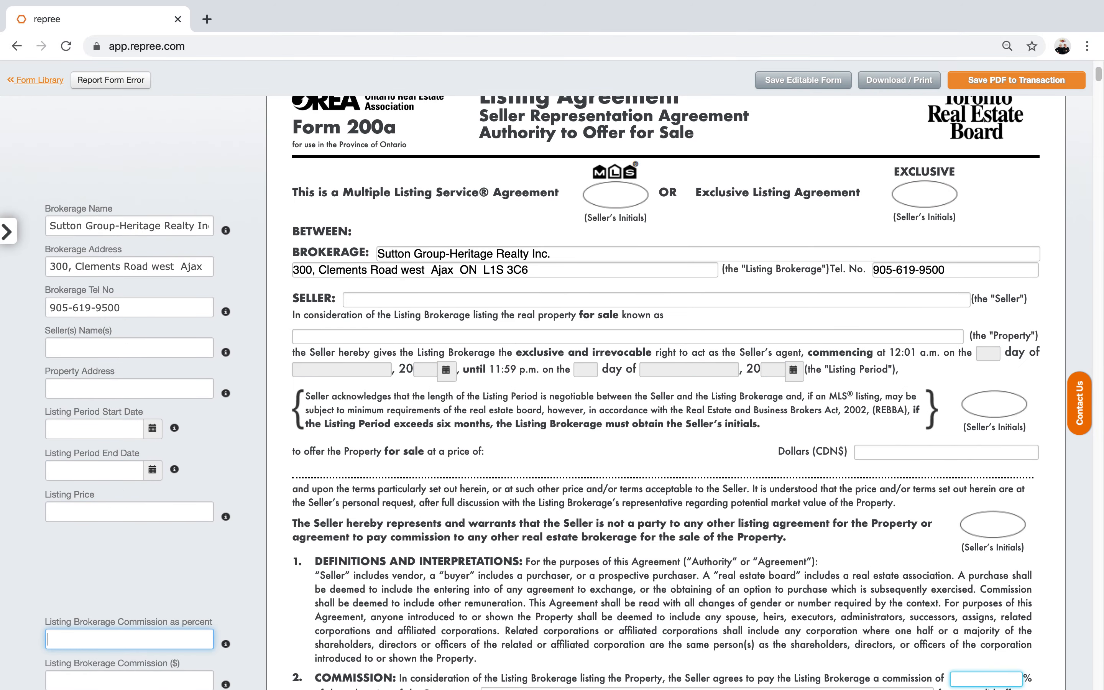
Set the listing brokerage commission to 5 percent and the co-operating brokerage commission to 2.5 percent in Form 200a's commission clause.
scroll(639, 302, "down", 3)
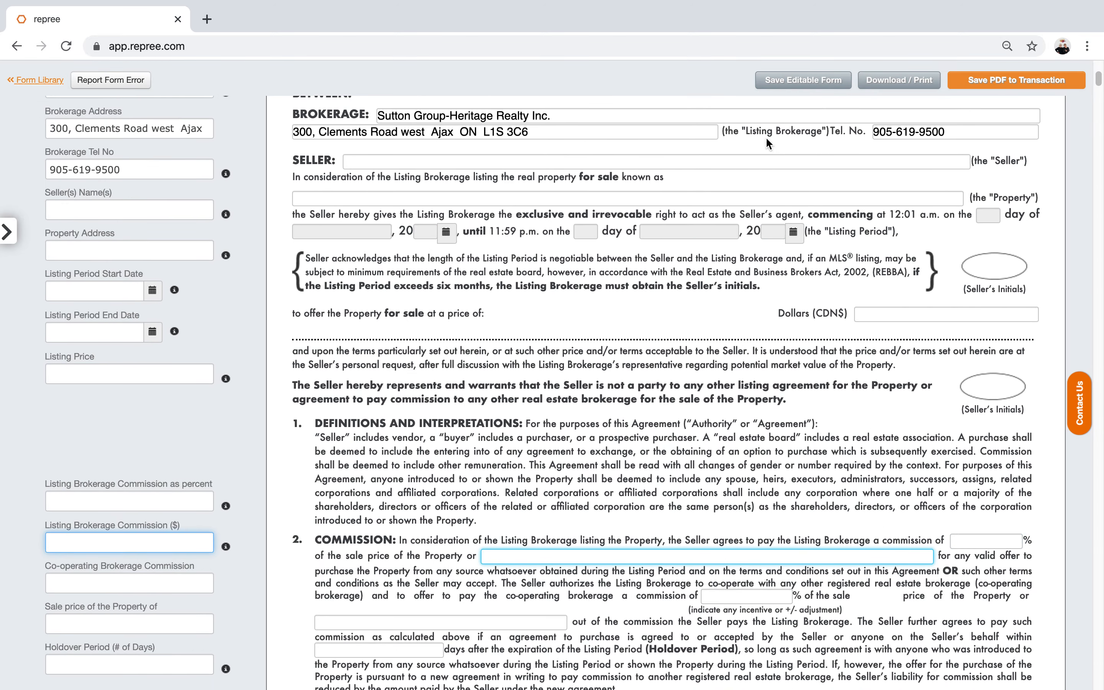
left_click_drag(1101, 81, 1103, 82)
scroll(1099, 80, "down", 2)
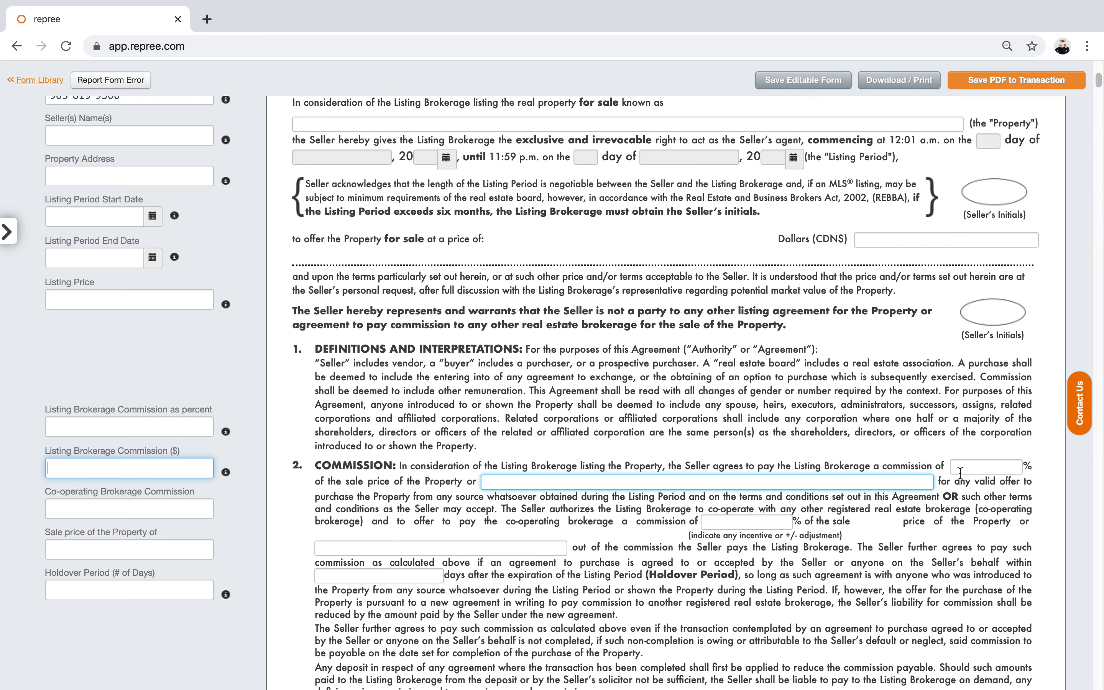
left_click(987, 466)
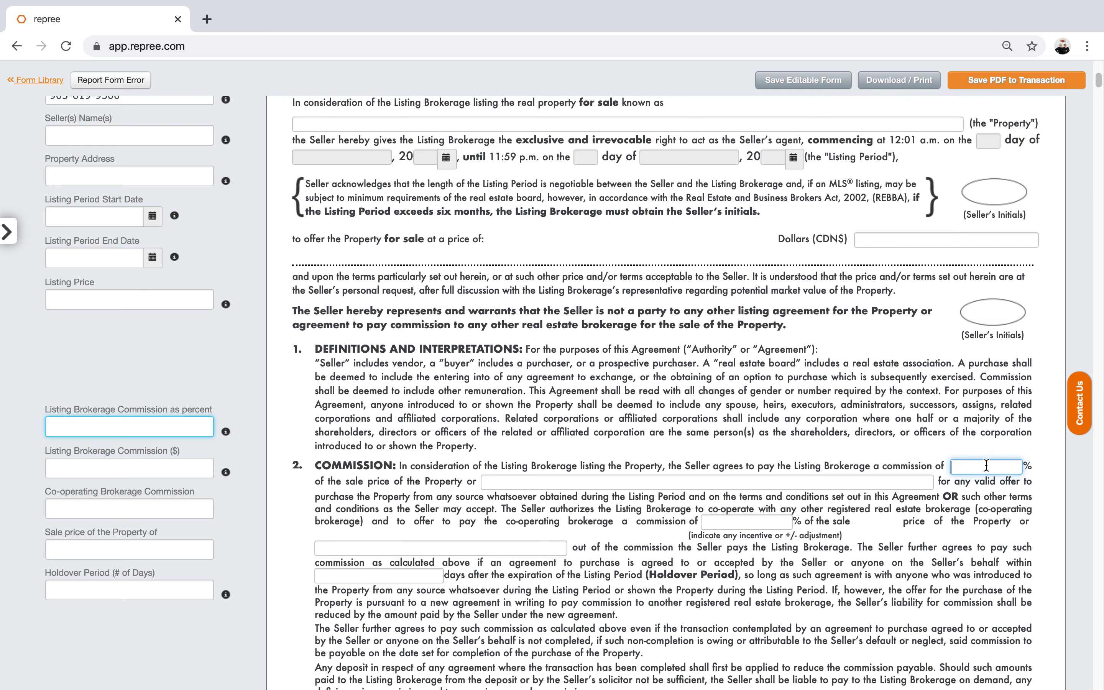
type("5")
left_click(575, 484)
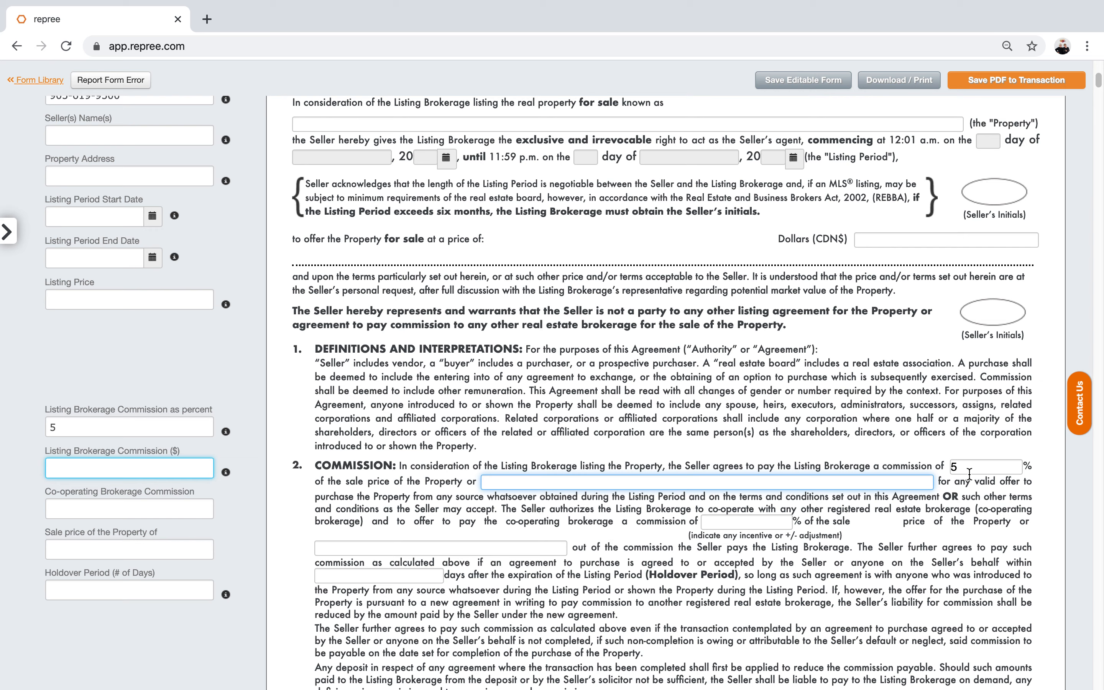
left_click(734, 521)
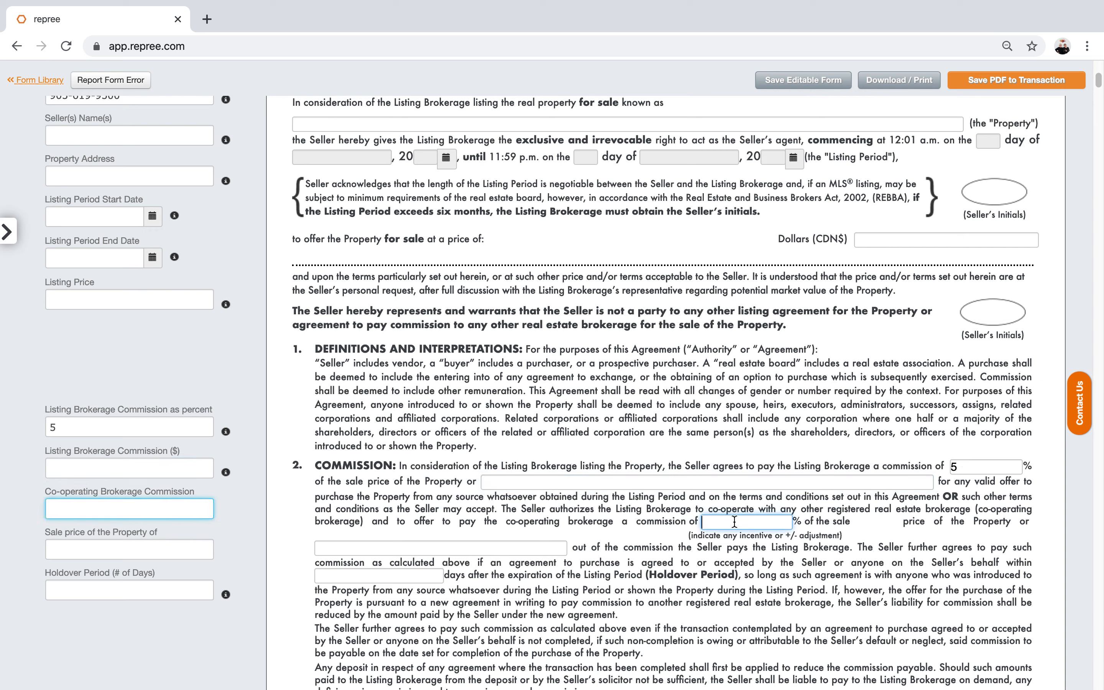
type("2.5")
mouse_move(1100, 83)
left_mouse_down()
mouse_move(1099, 311)
mouse_move(1100, 64)
left_mouse_up()
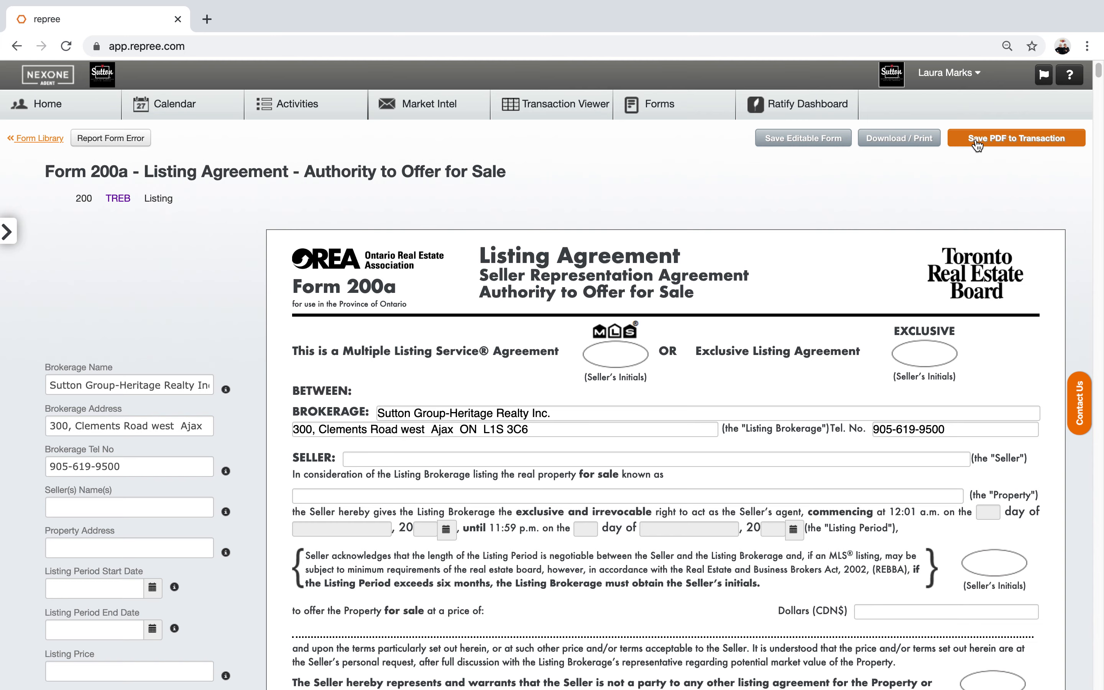
mouse_move(672, 7)
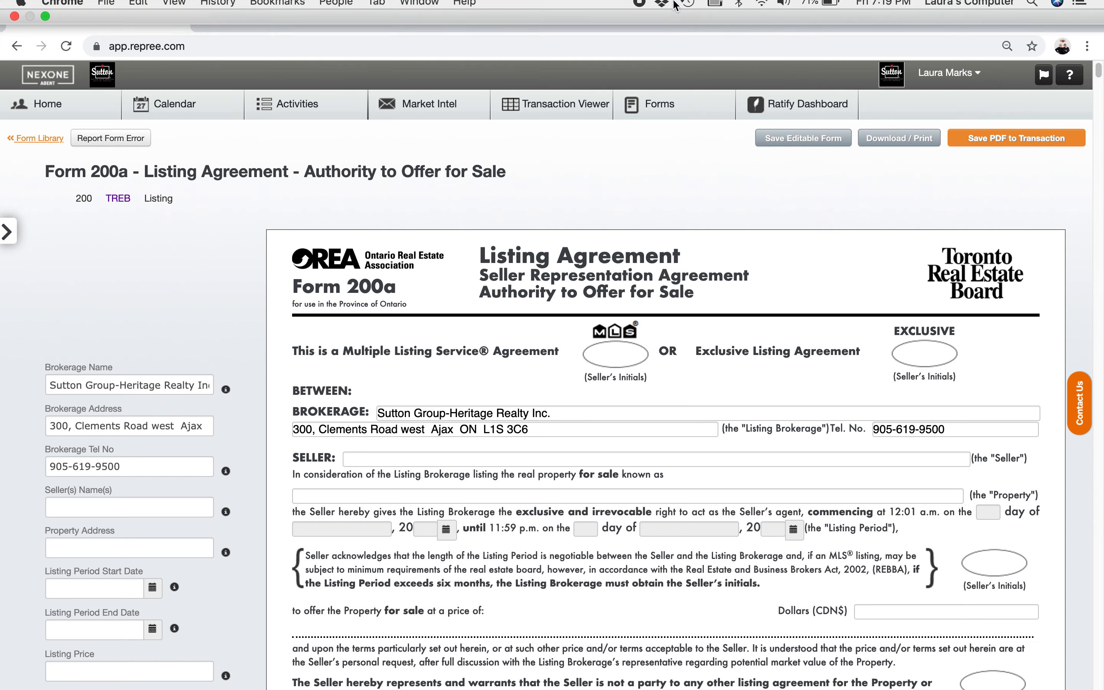